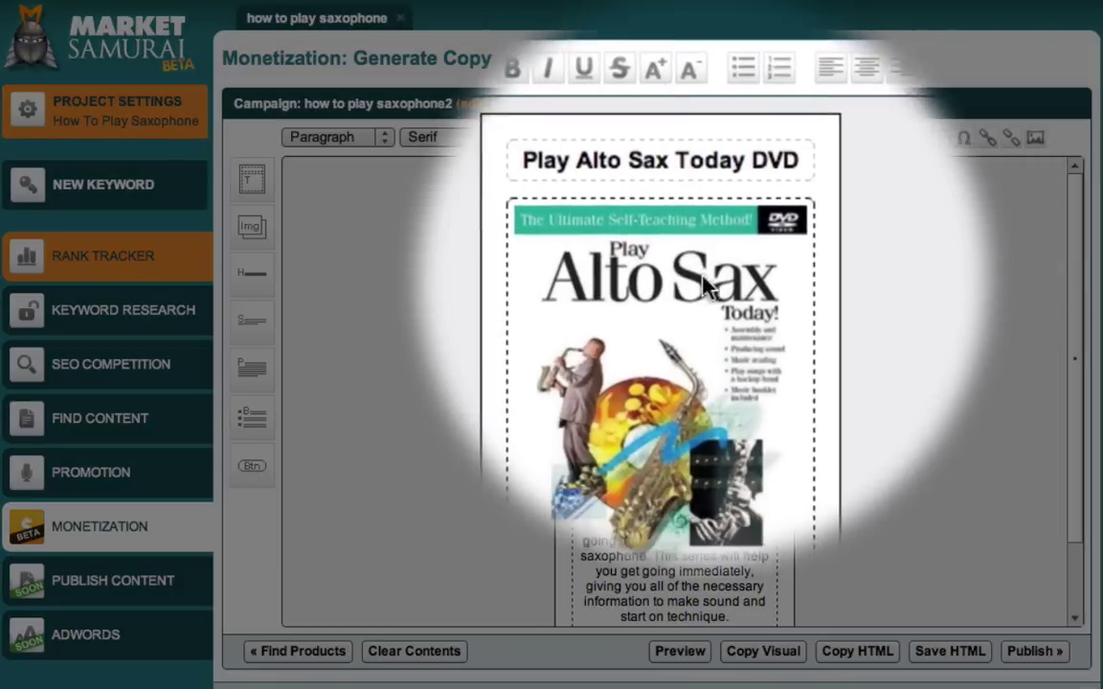
Scroll down the How To Play Saxophone blog to inspect its recent posts and blogroll sidebar
scroll(707, 302, down, 3)
scroll(706, 320, down, 2)
scroll(671, 402, down, 2)
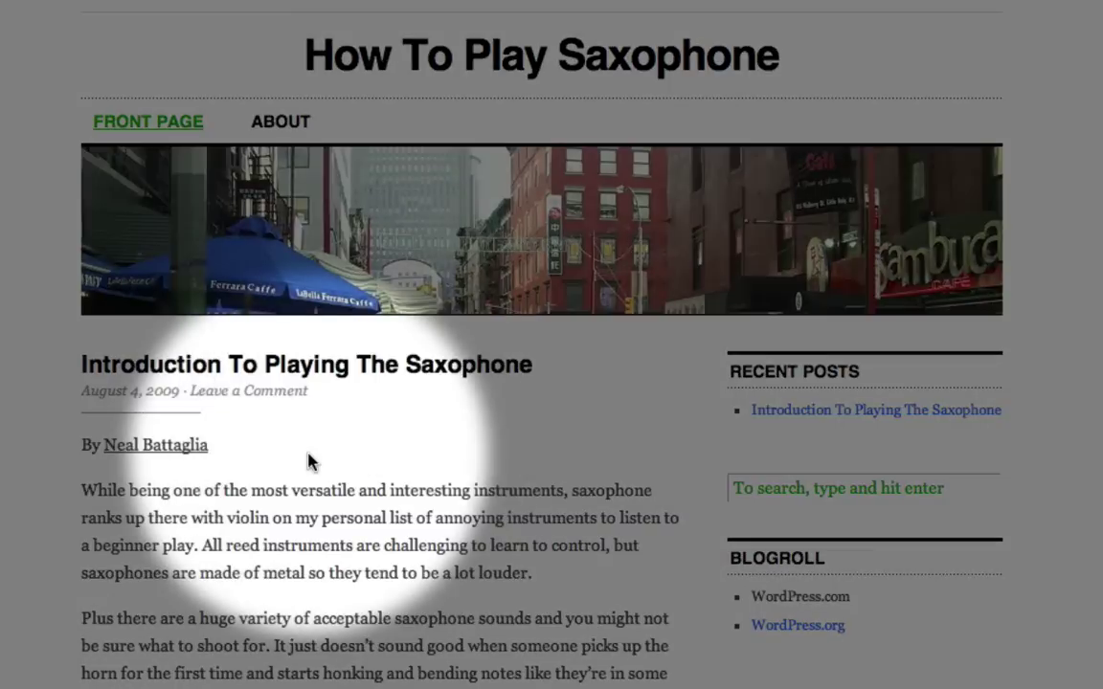
scroll(290, 450, down, 3)
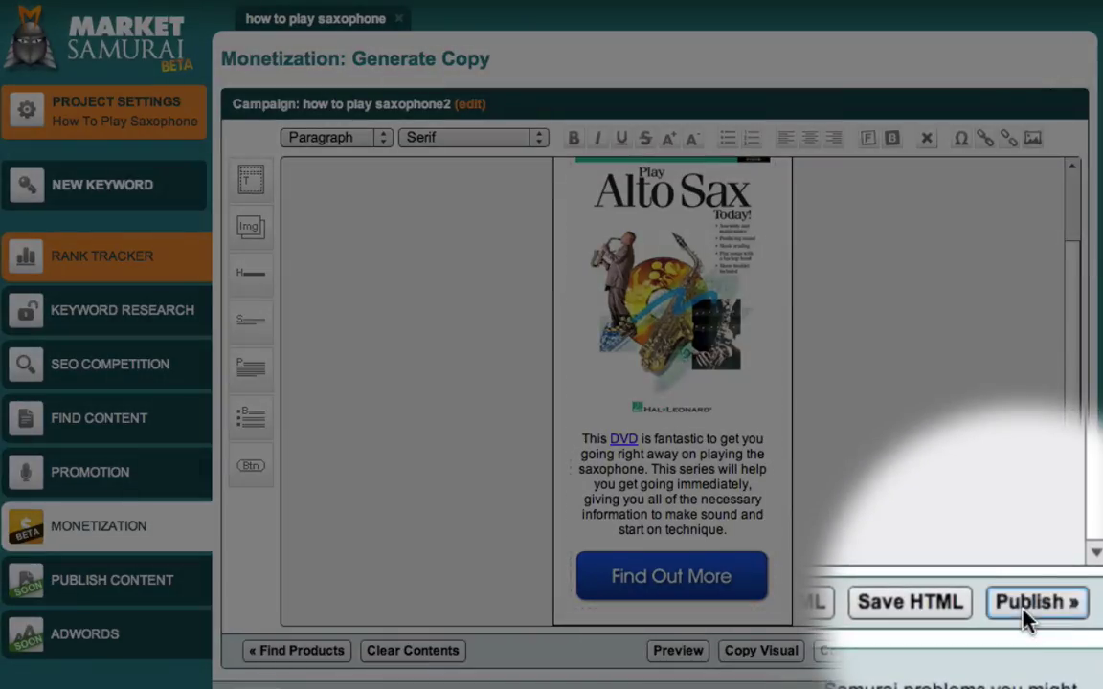
Move on to publishing the ad copy and list the available blog account options
click(1027, 652)
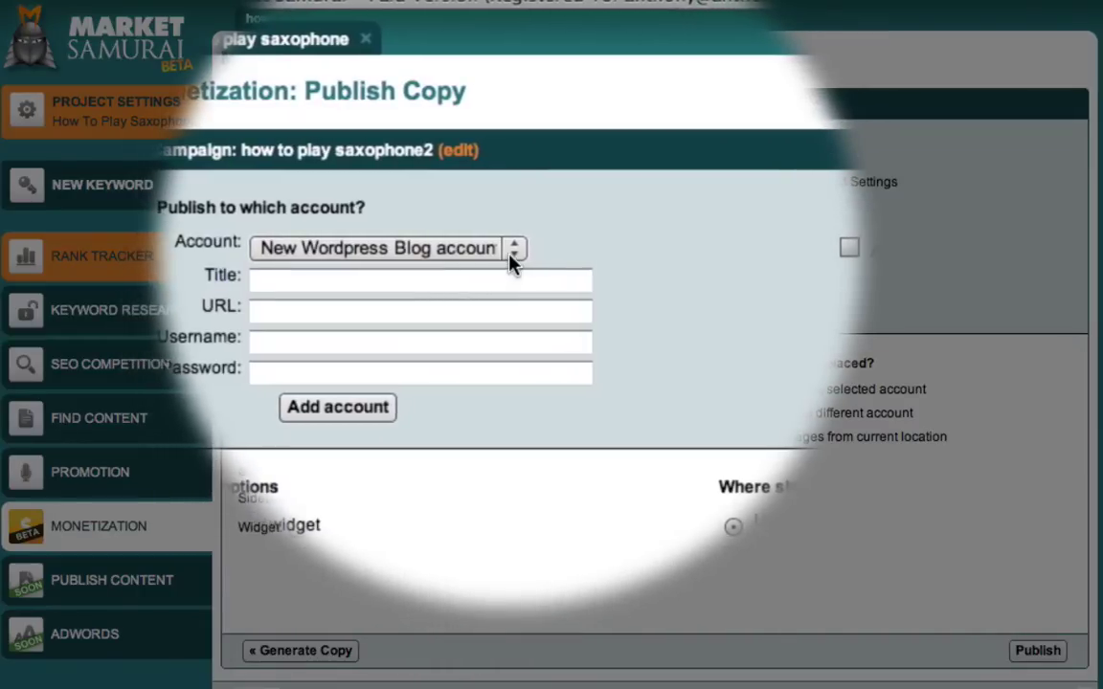
click(514, 251)
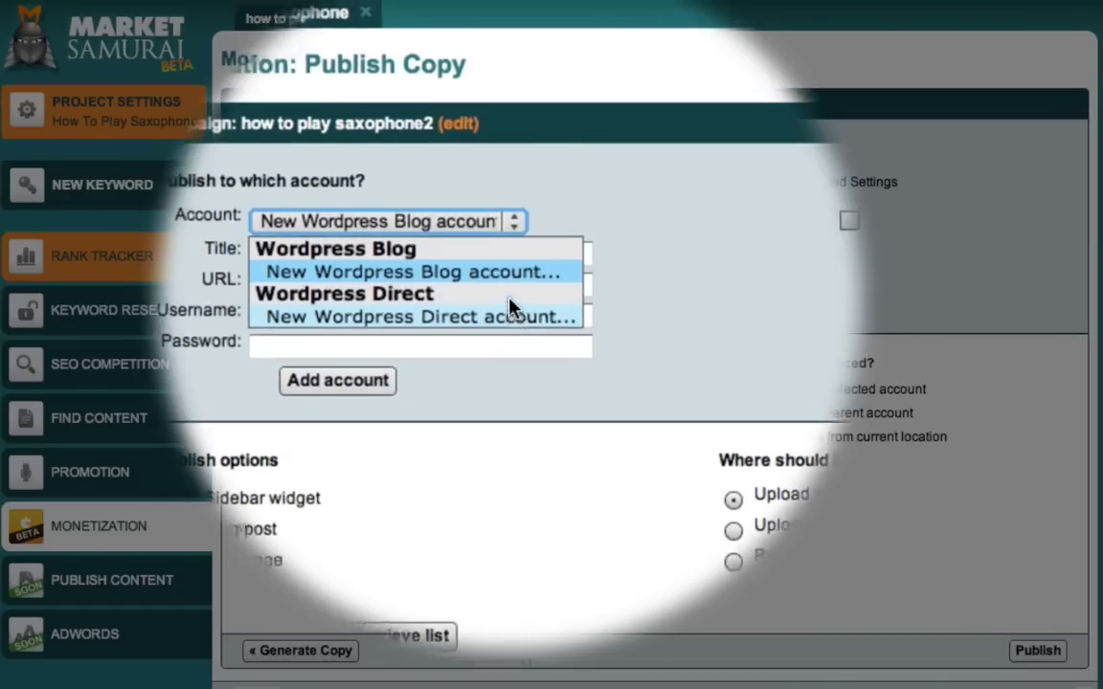
click(507, 305)
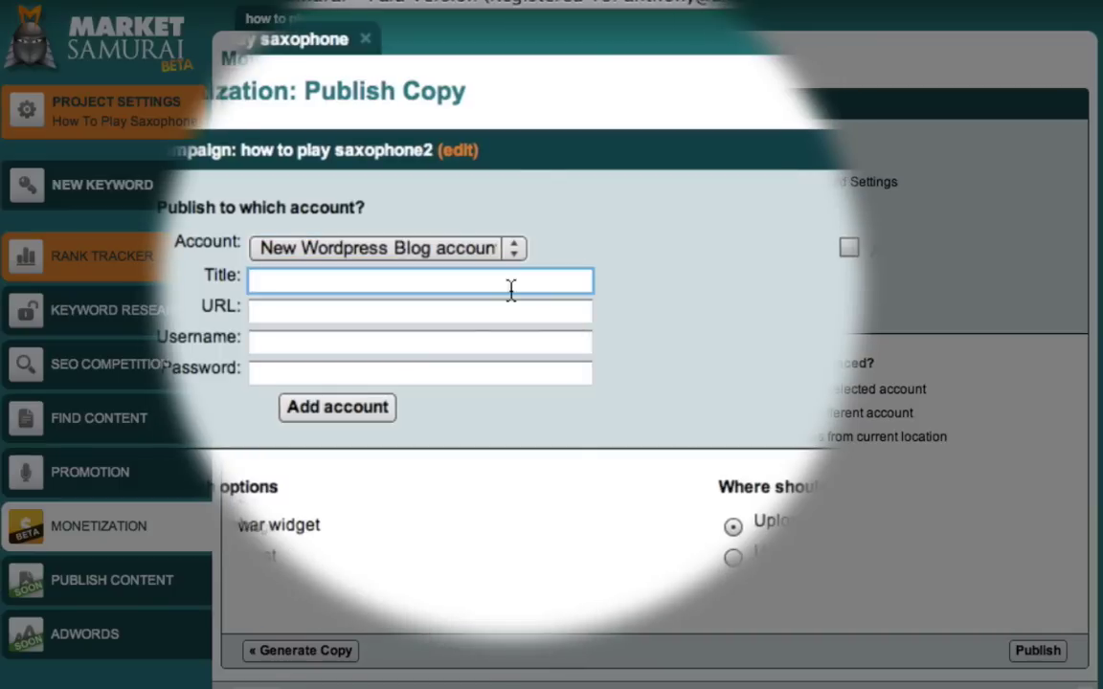
text(My How T)
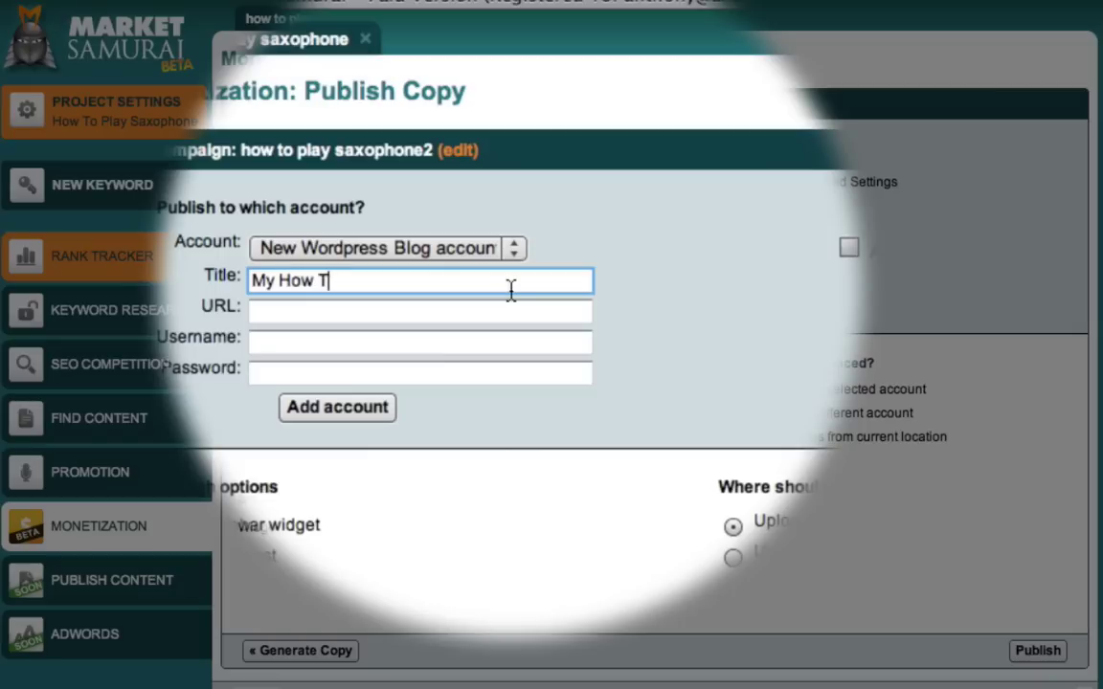
text(o Play Saxophone)
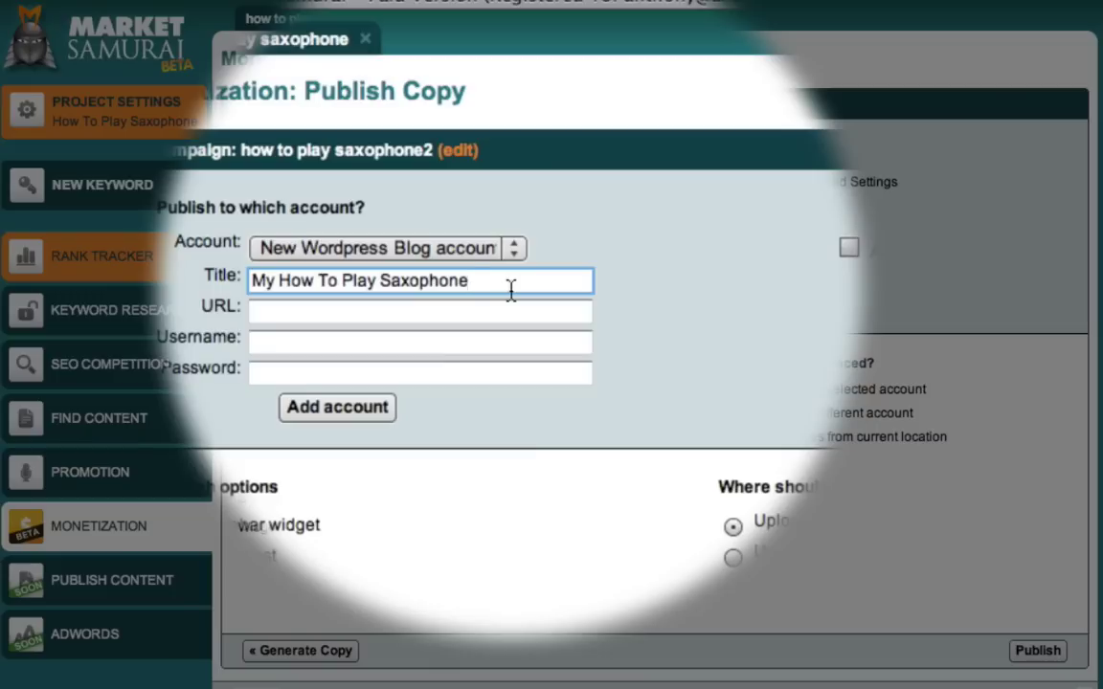
text( Blog)
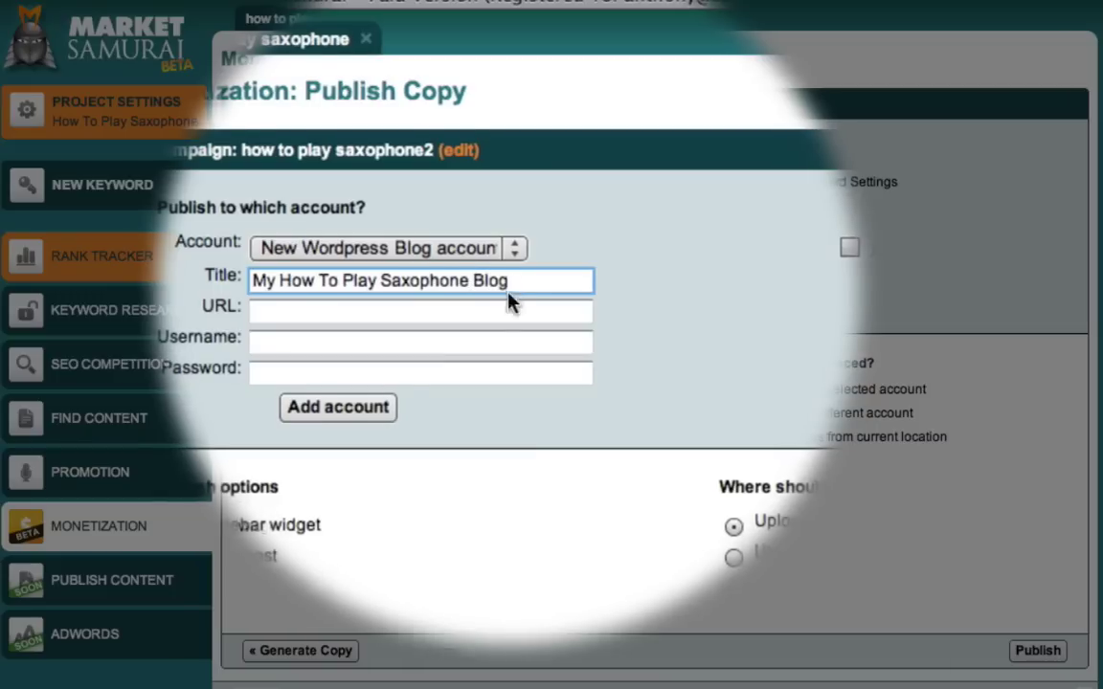
click(511, 304)
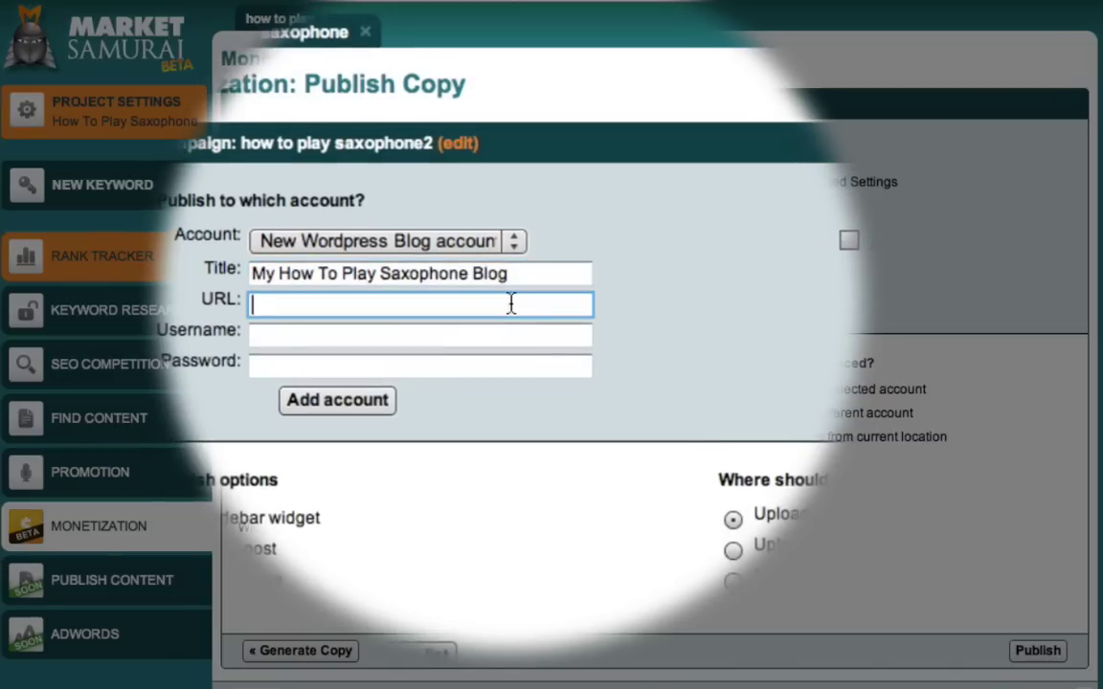
text(http:)
text(//)
text(howtoplaysaxophone)
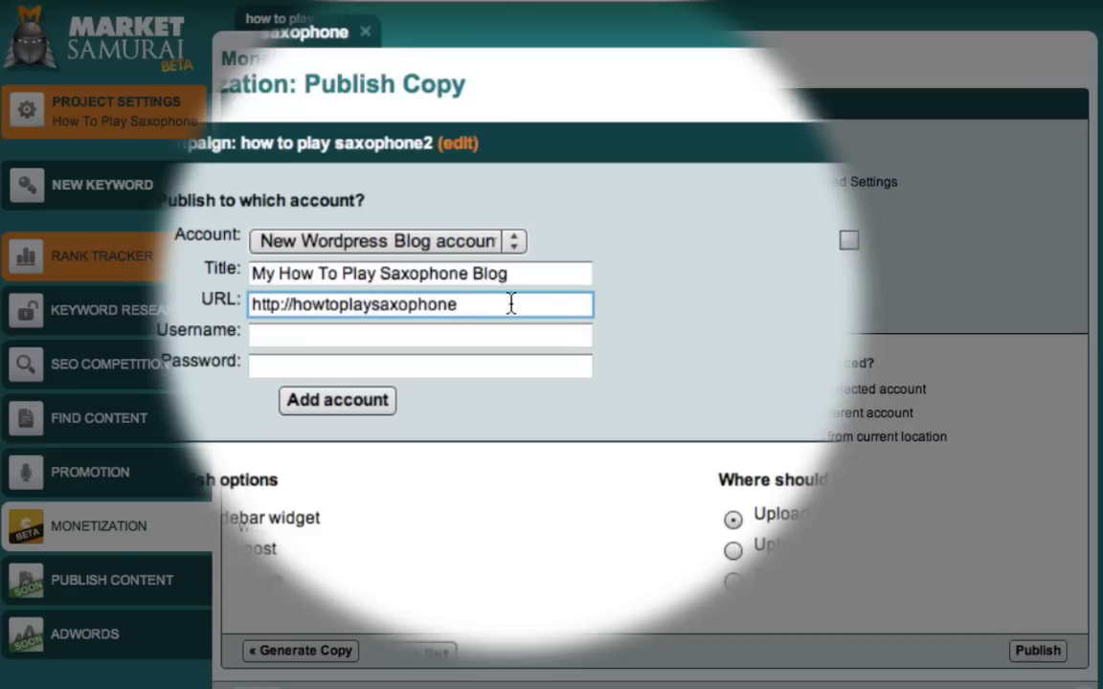
text(.word)
text(press.com)
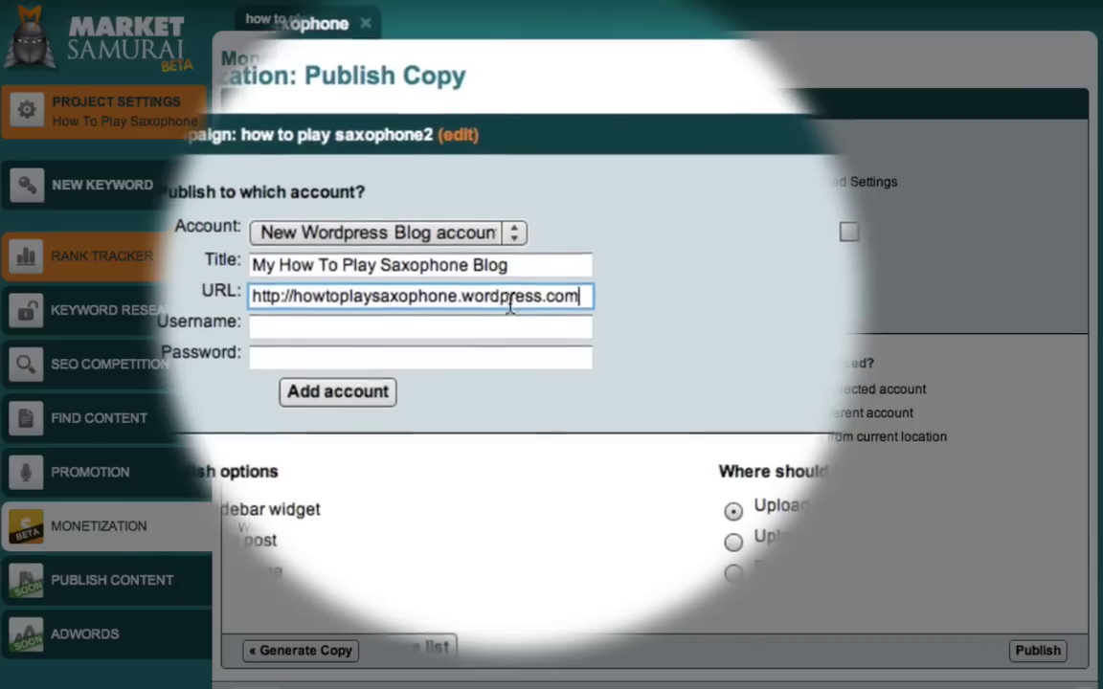
Enter the blog's login username and password for the new account
click(502, 308)
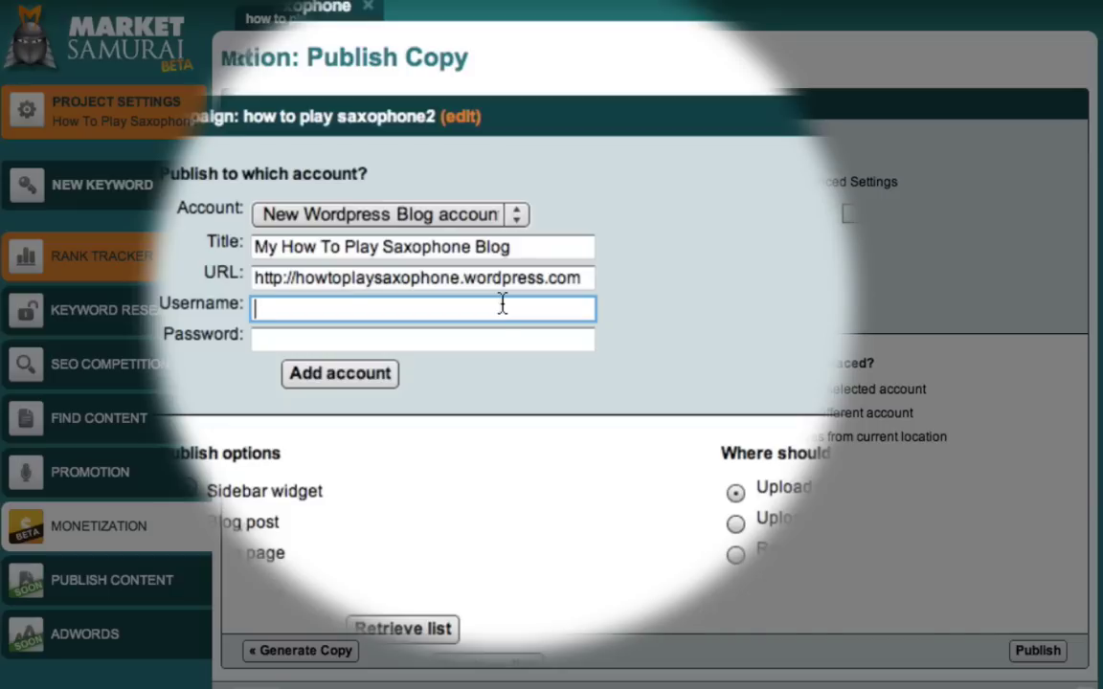
key(Tab)
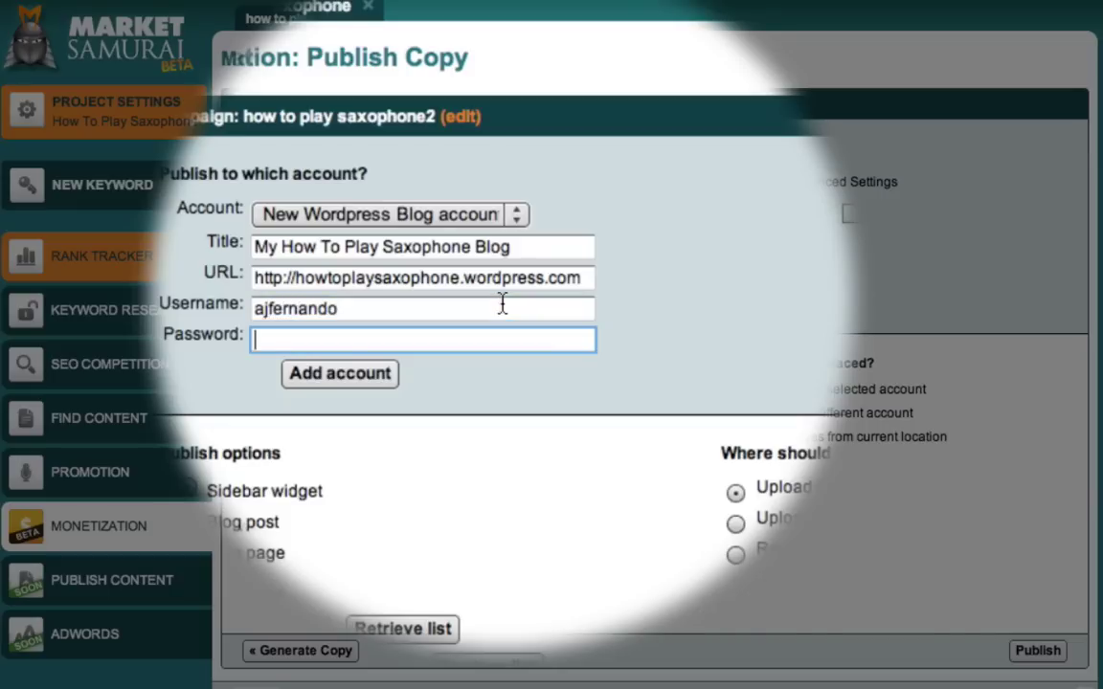
text(••••••••)
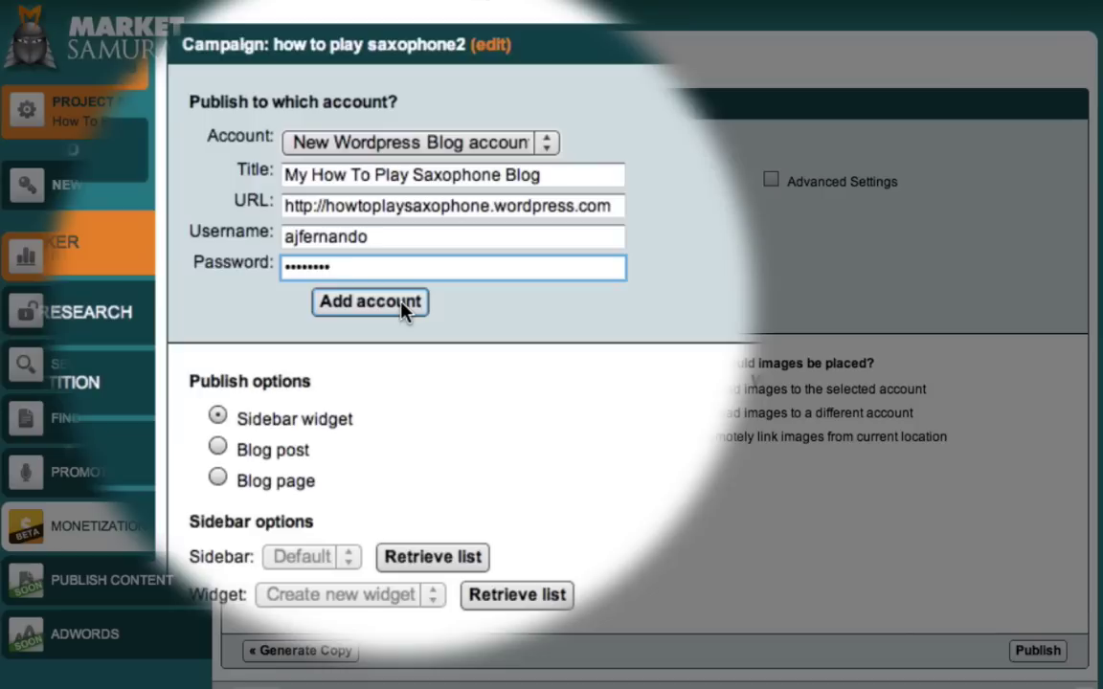
Save and select the saxophone blog account, then retrieve its sidebar and widget lists
click(402, 303)
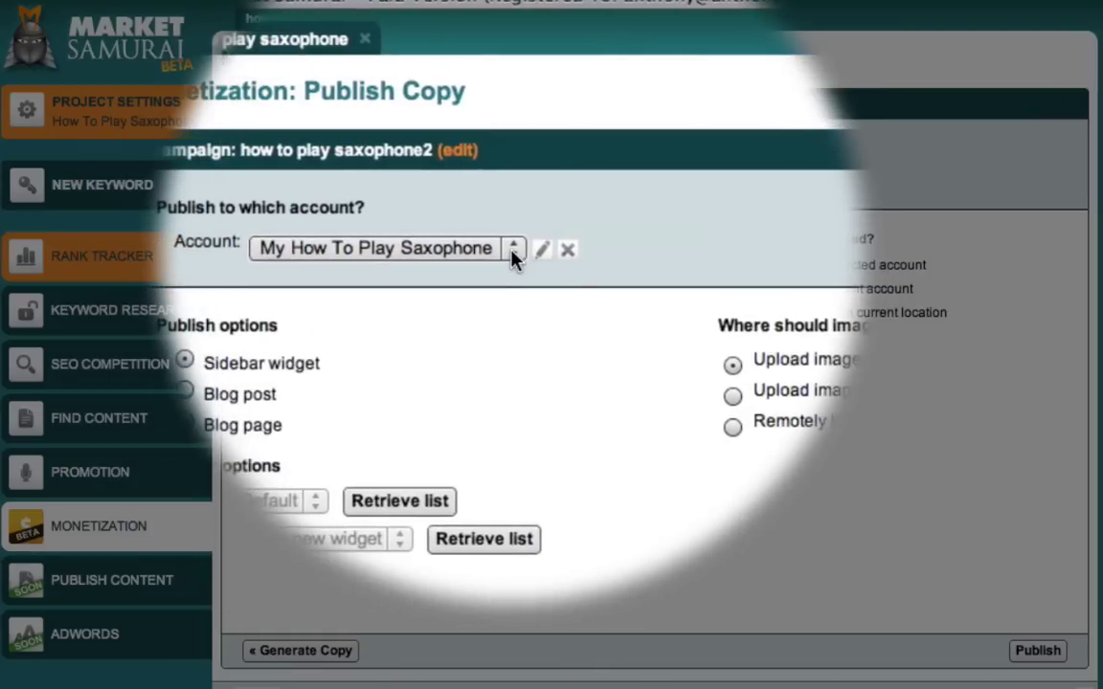
click(513, 251)
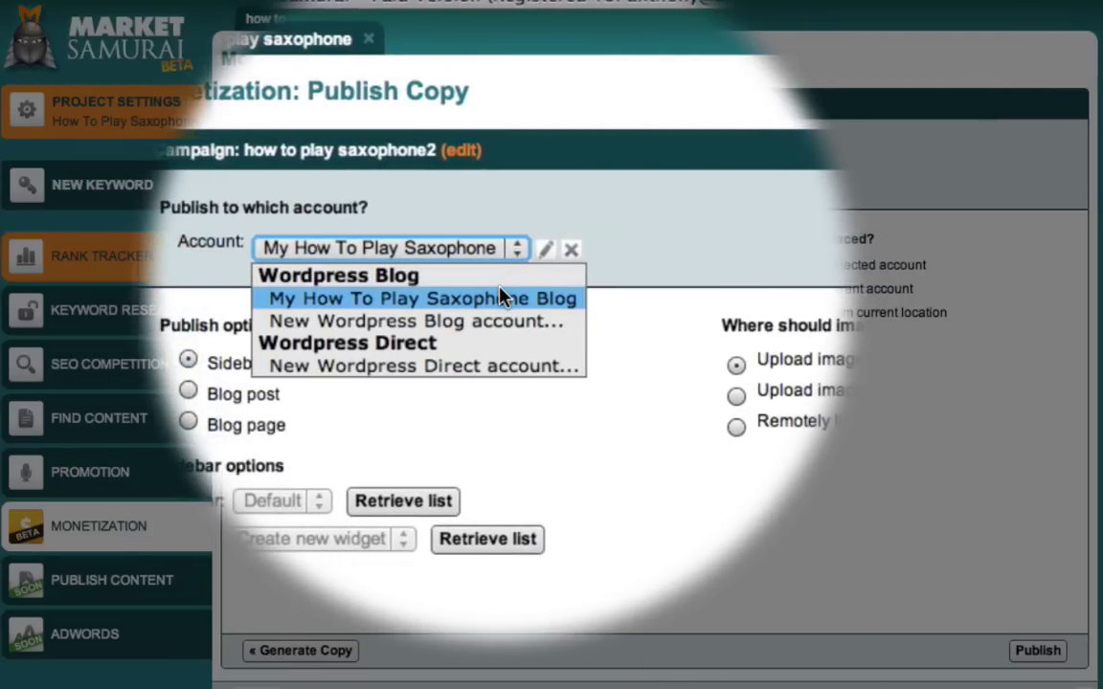
click(501, 298)
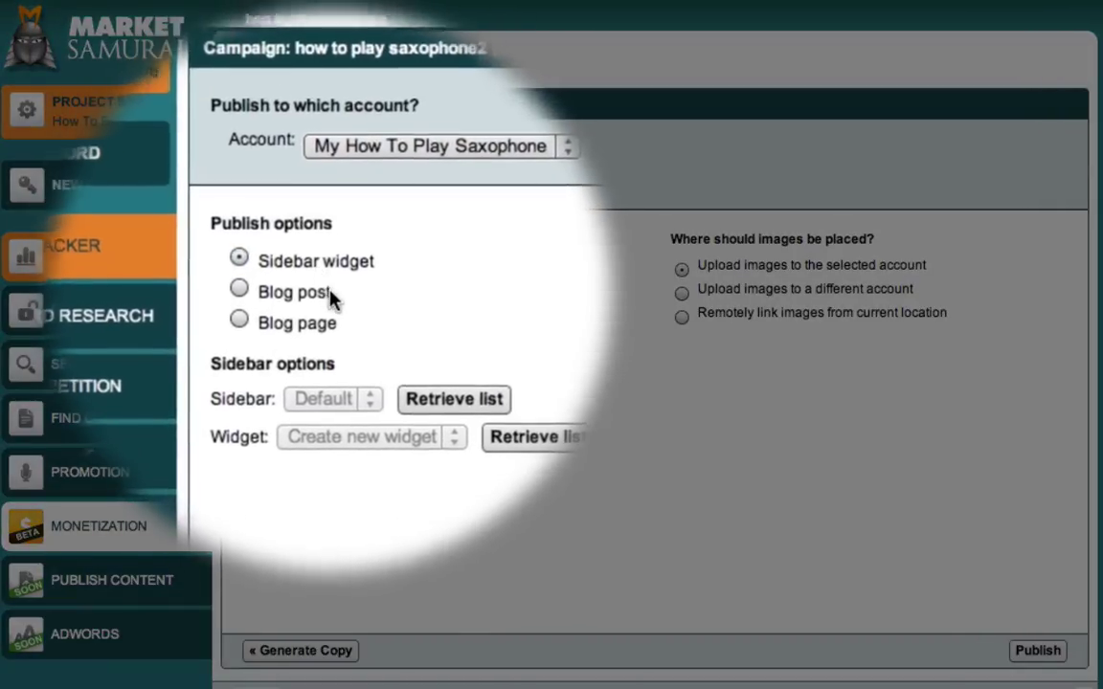
click(438, 374)
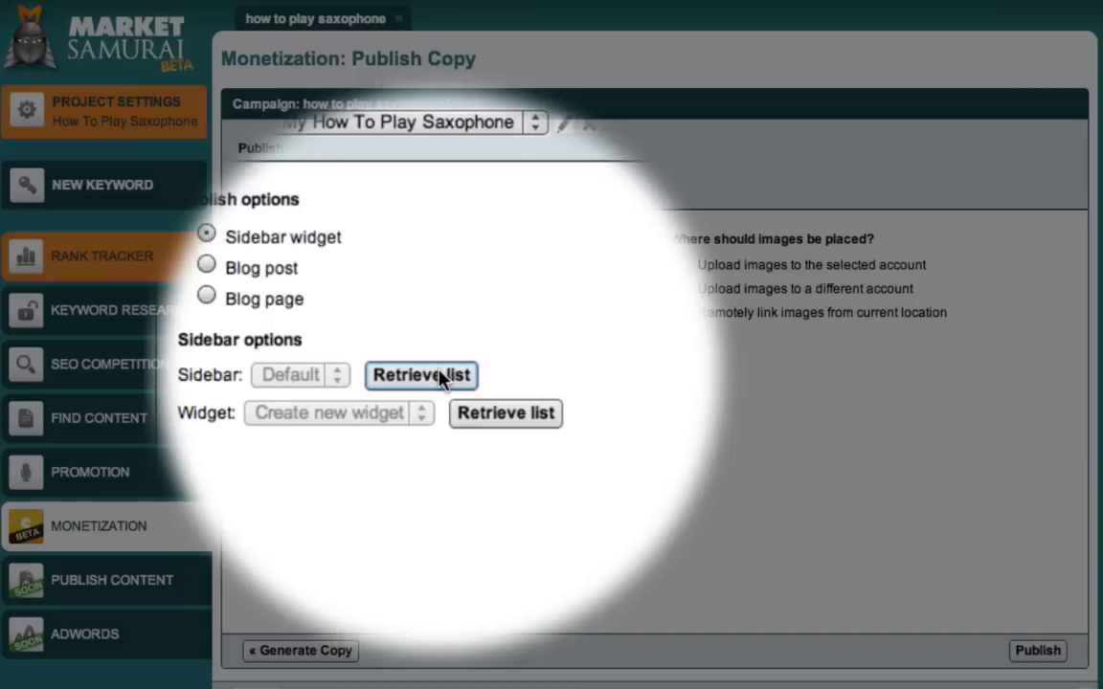
click(459, 407)
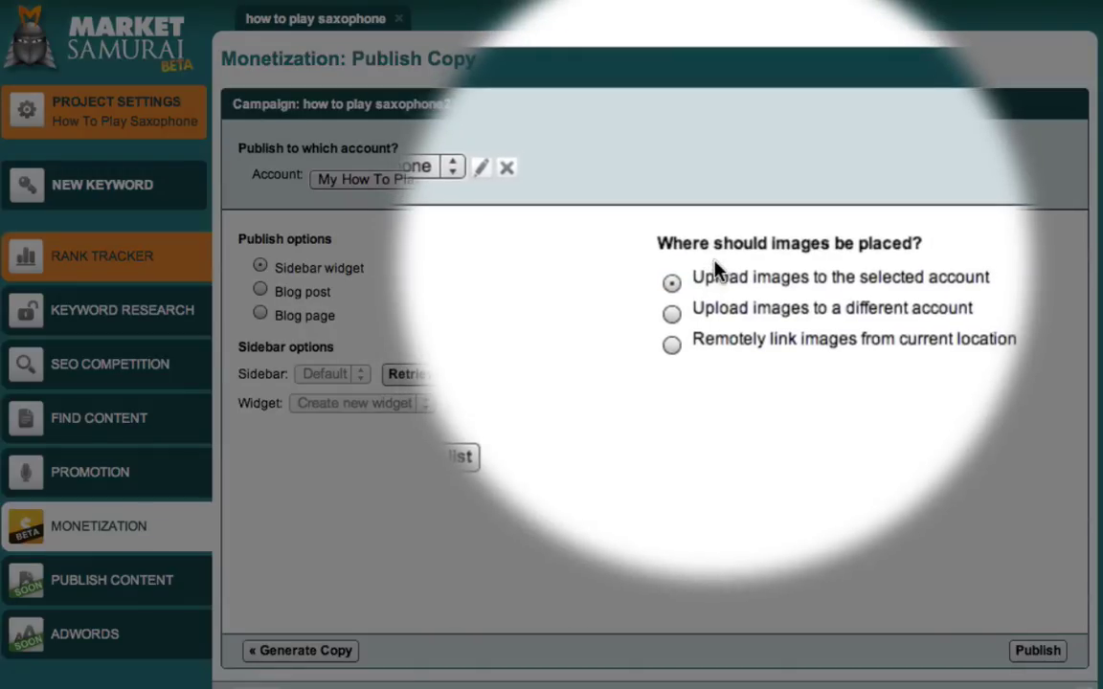
click(723, 270)
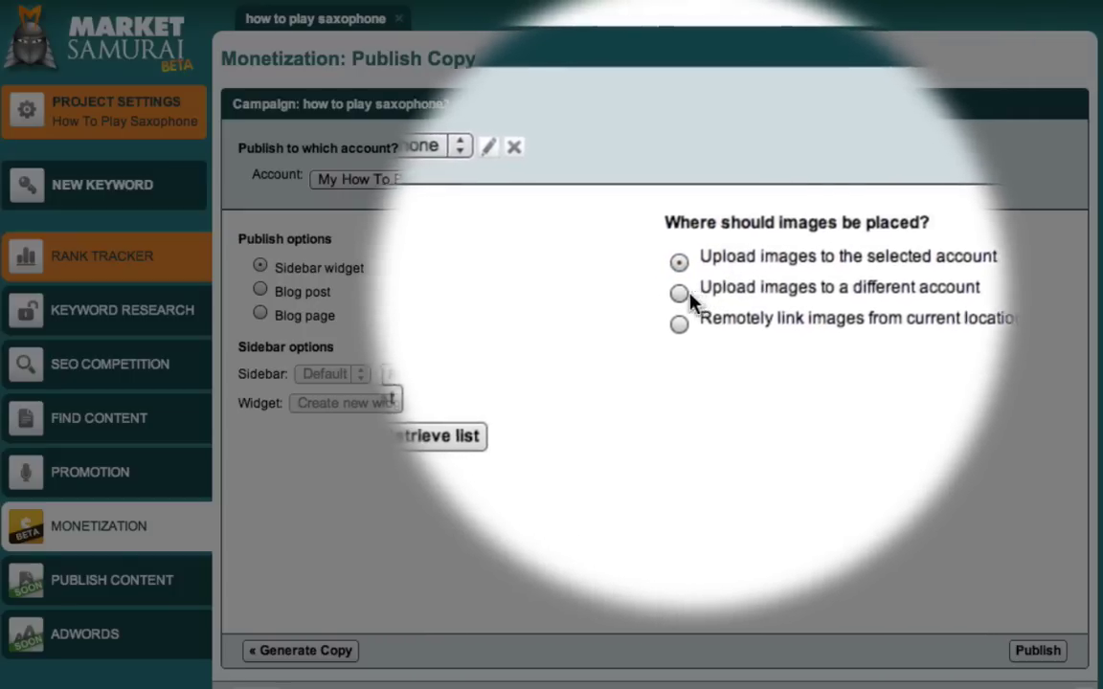
click(701, 297)
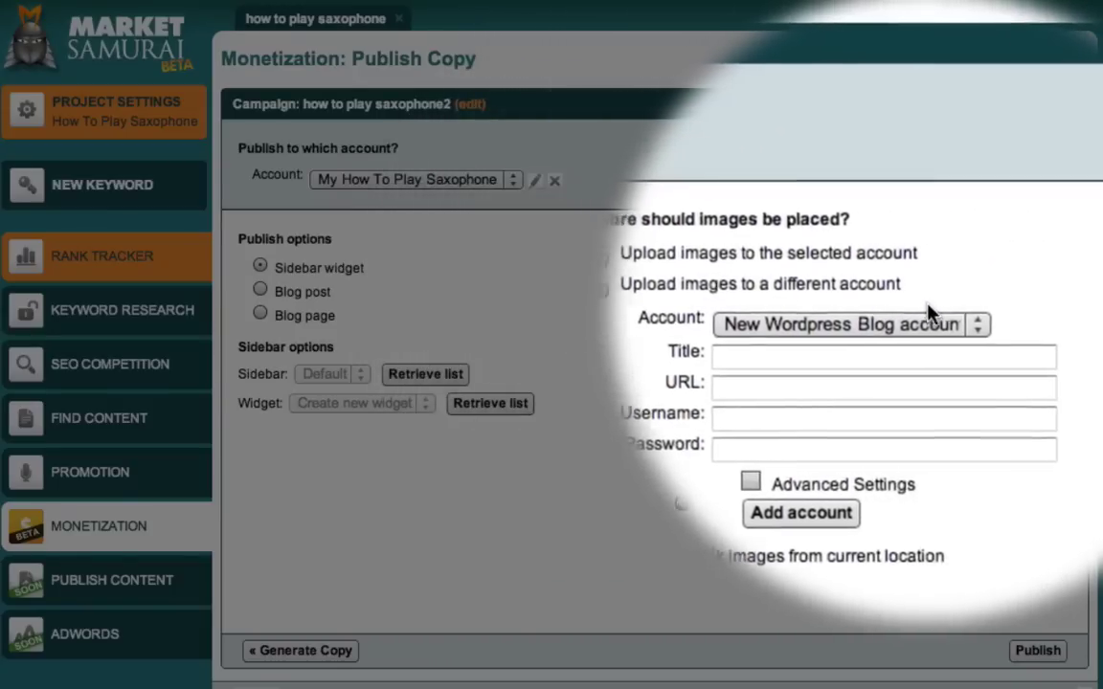
click(931, 323)
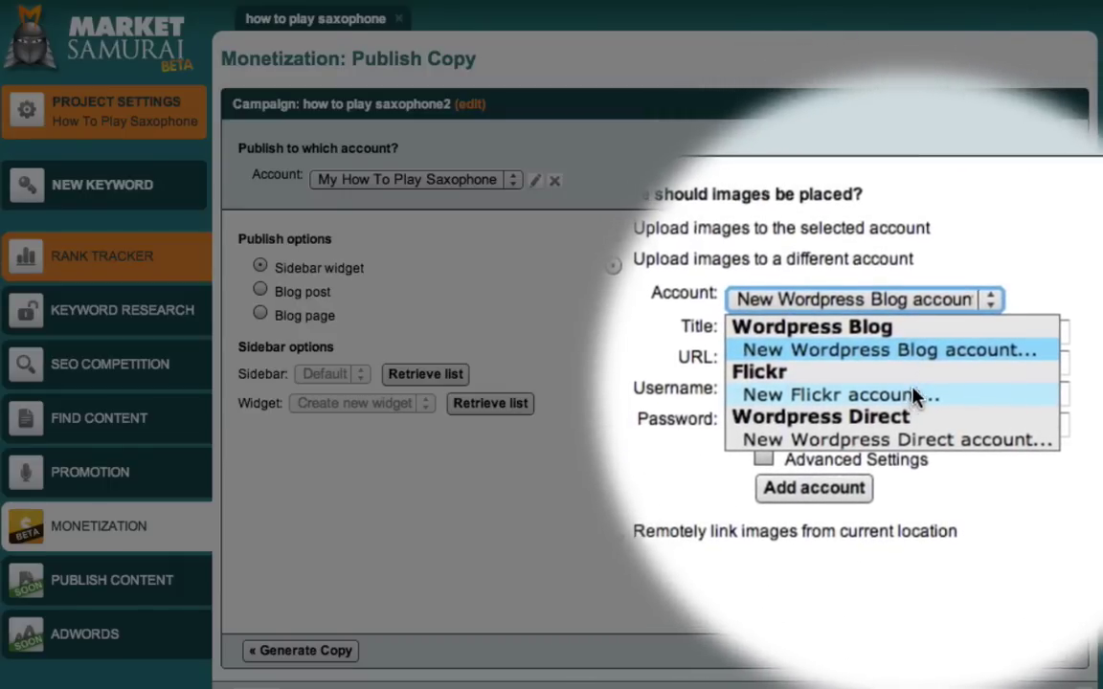
click(930, 326)
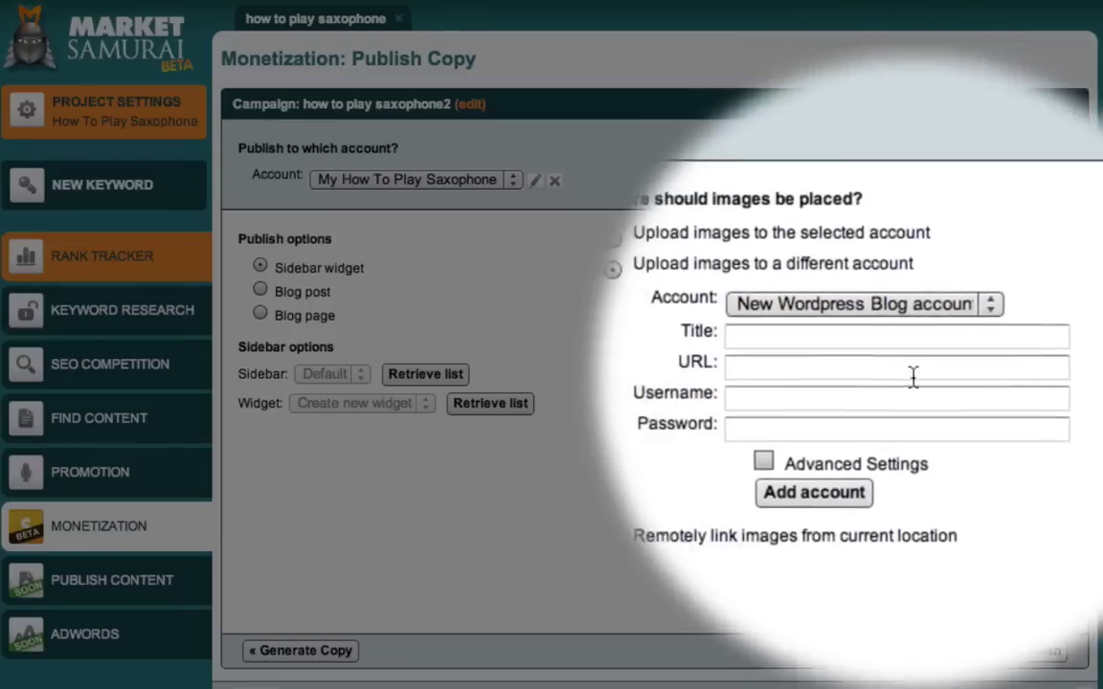
click(682, 505)
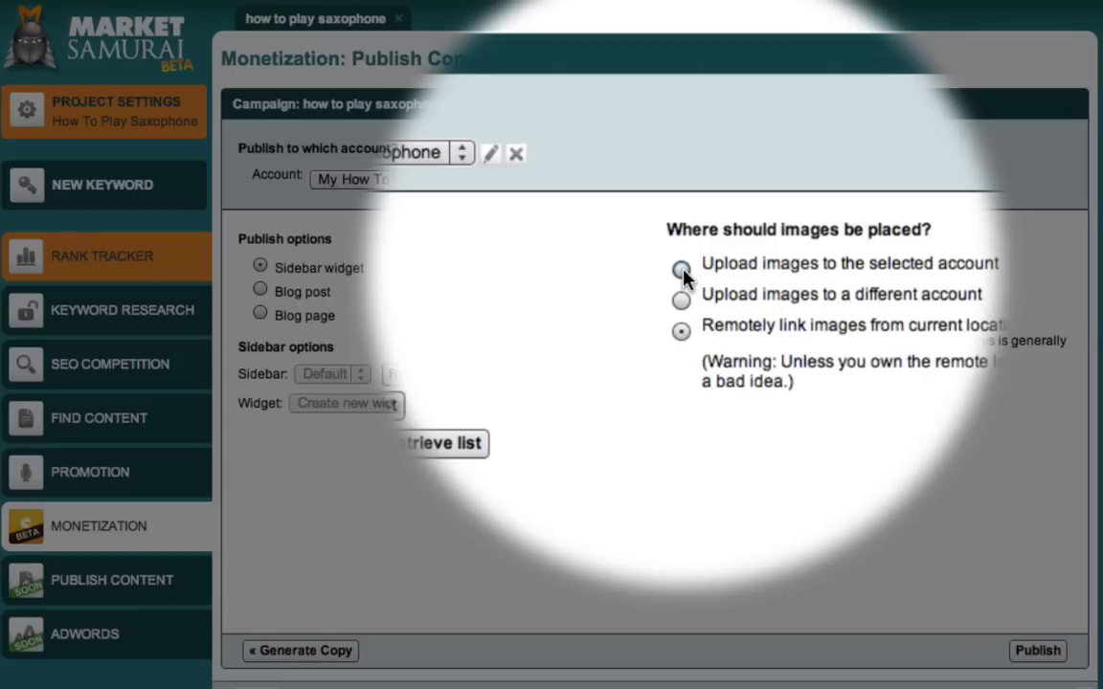
click(680, 270)
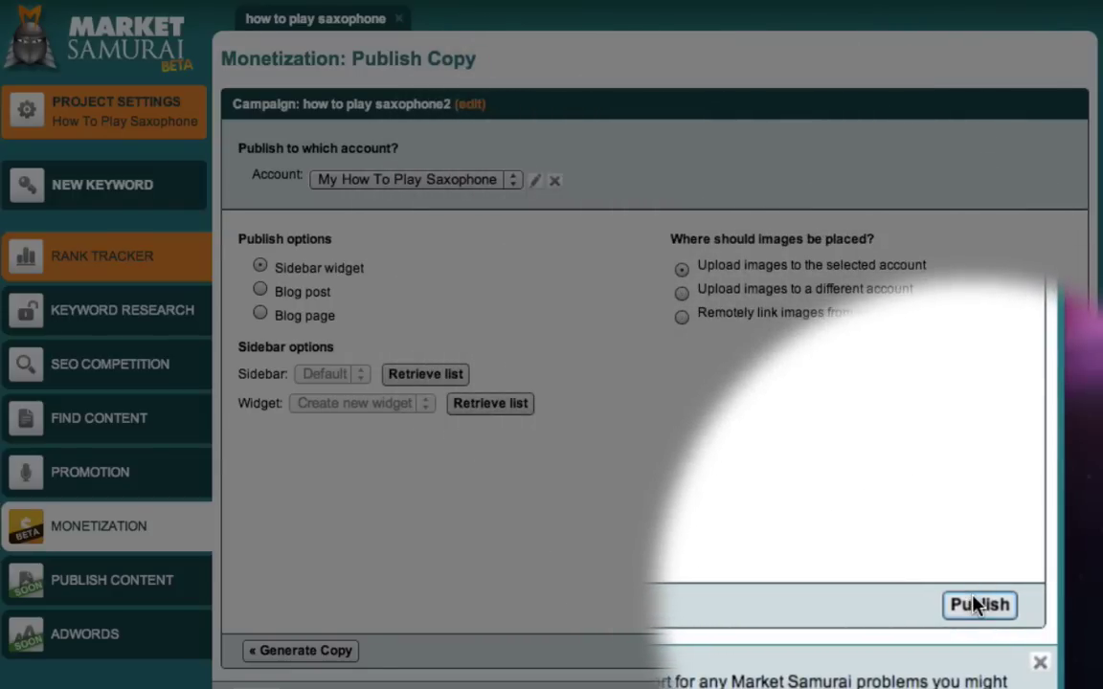
Publish the alto sax DVD ad copy as a sidebar widget on the saxophone blog
click(975, 605)
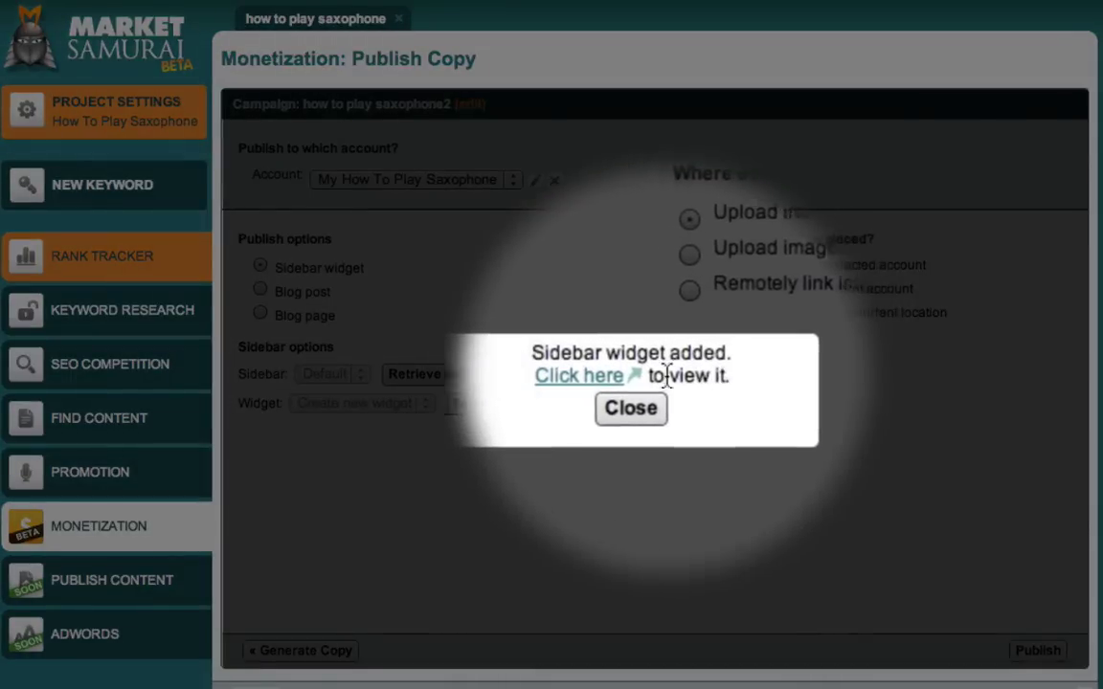
View the saxophone blog and scroll down to the new Play Alto Sax Today ad widget
click(617, 375)
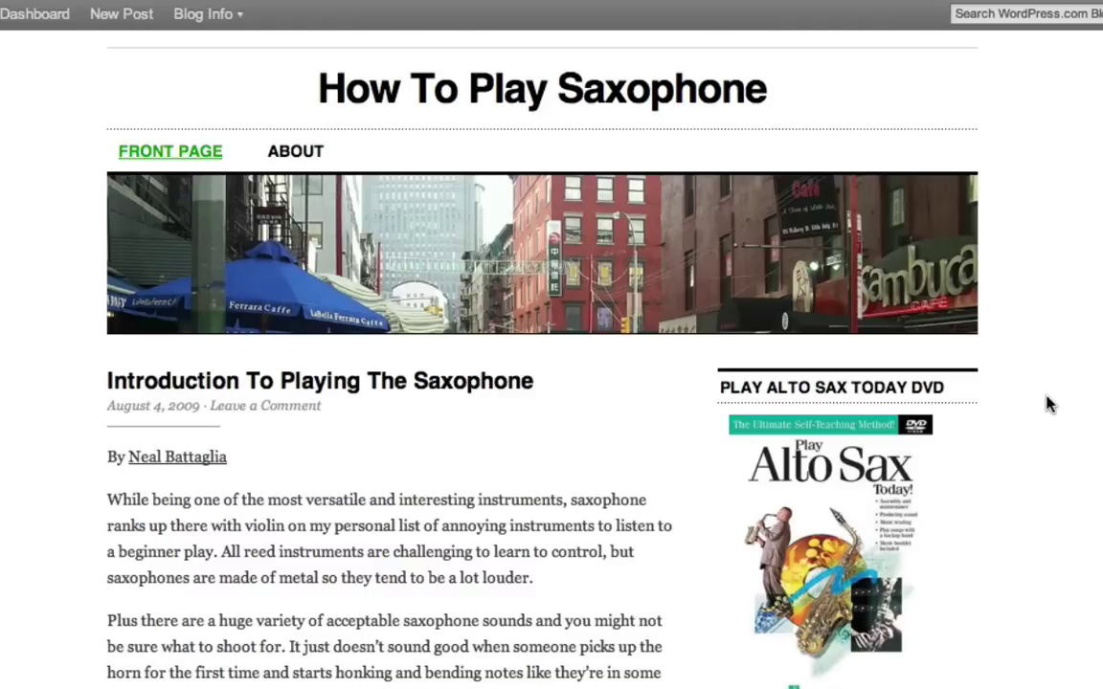
scroll(1049, 402, down, 3)
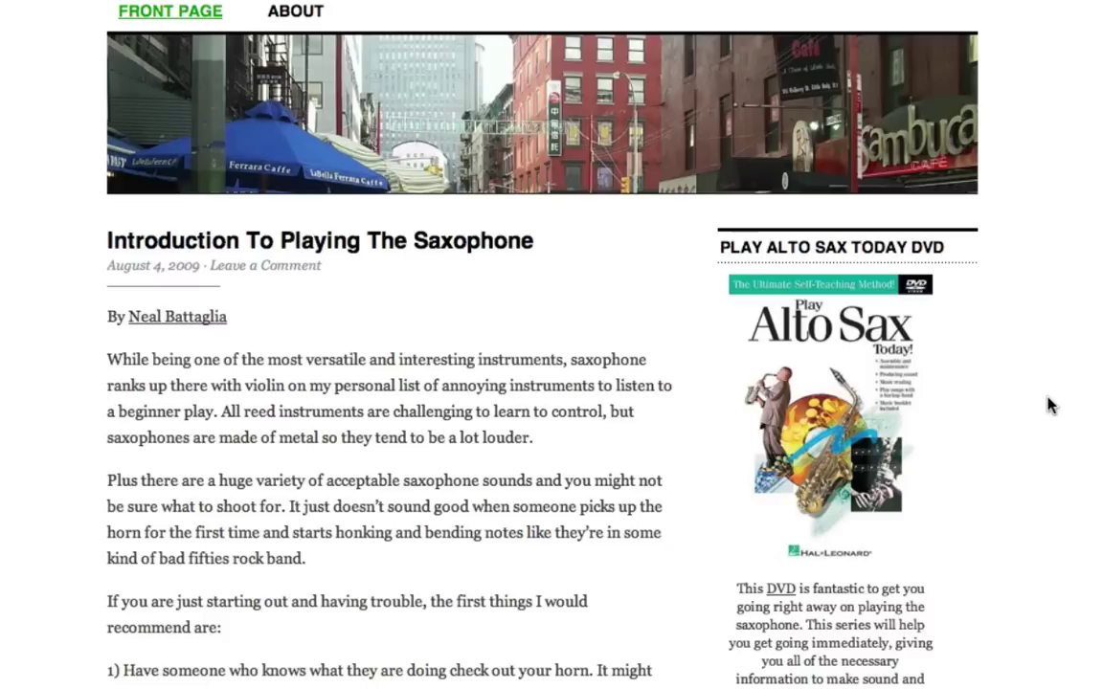
scroll(1016, 382, down, 2)
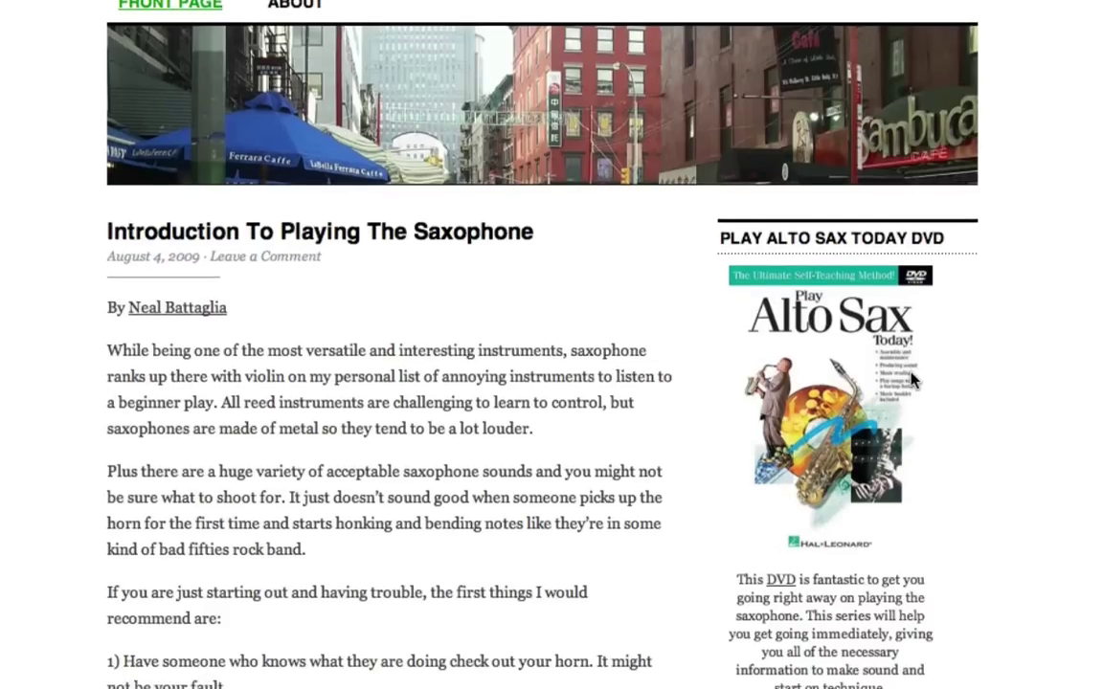
scroll(911, 380, down, 2)
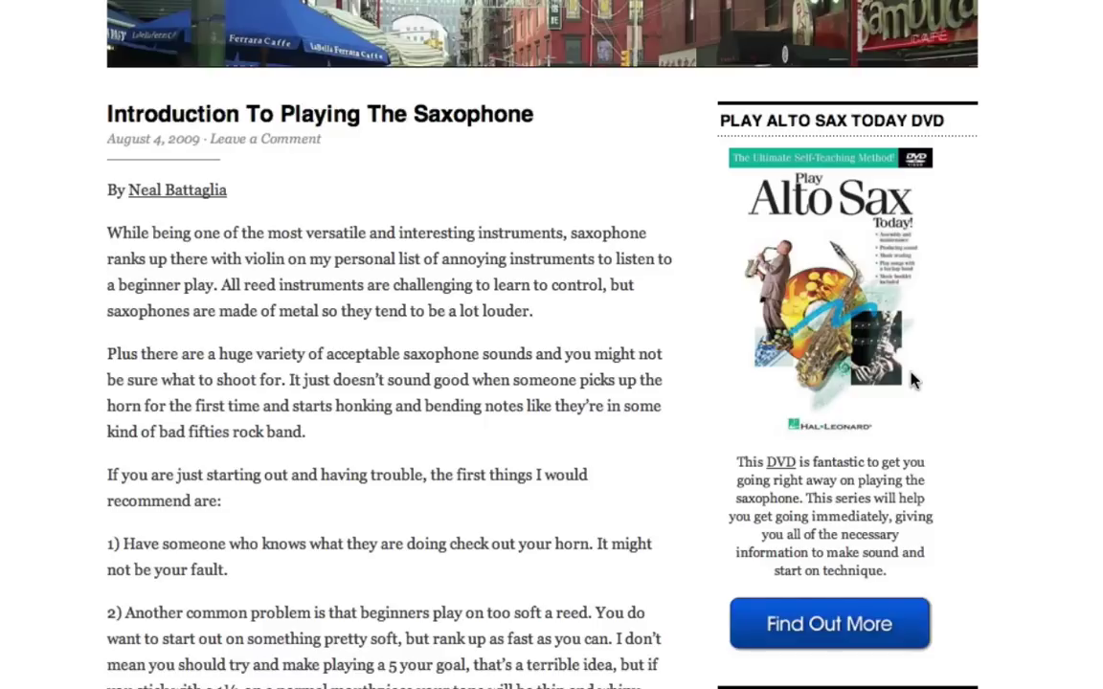
scroll(910, 380, down, 1)
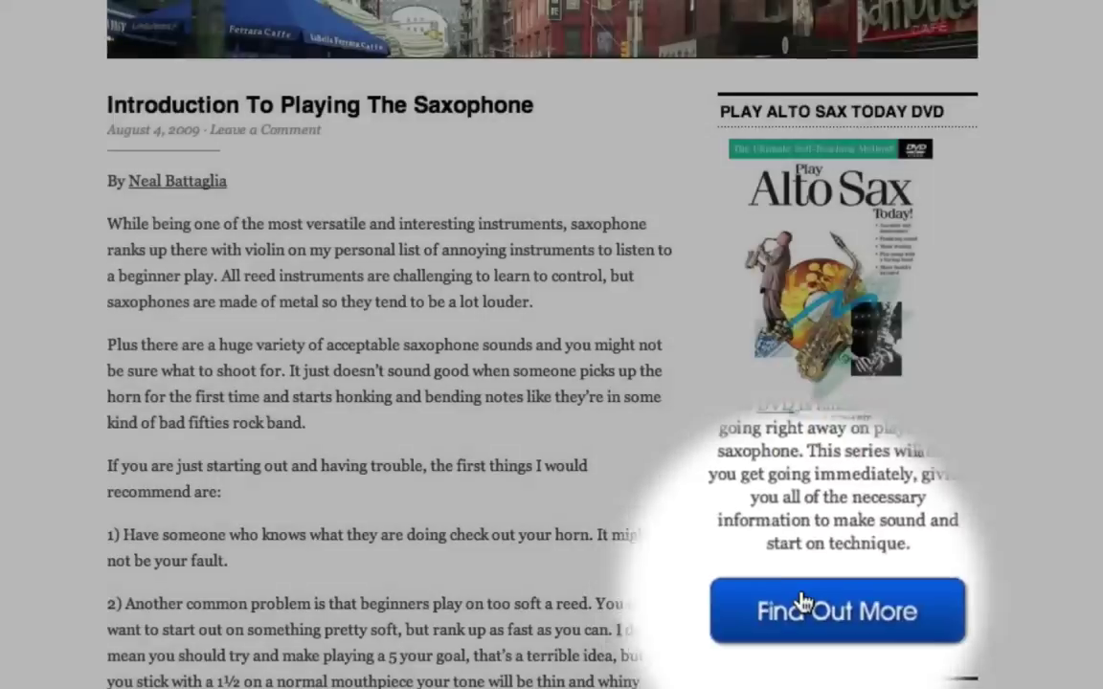
Test the ad's Find Out More link to the DVD product page
click(732, 605)
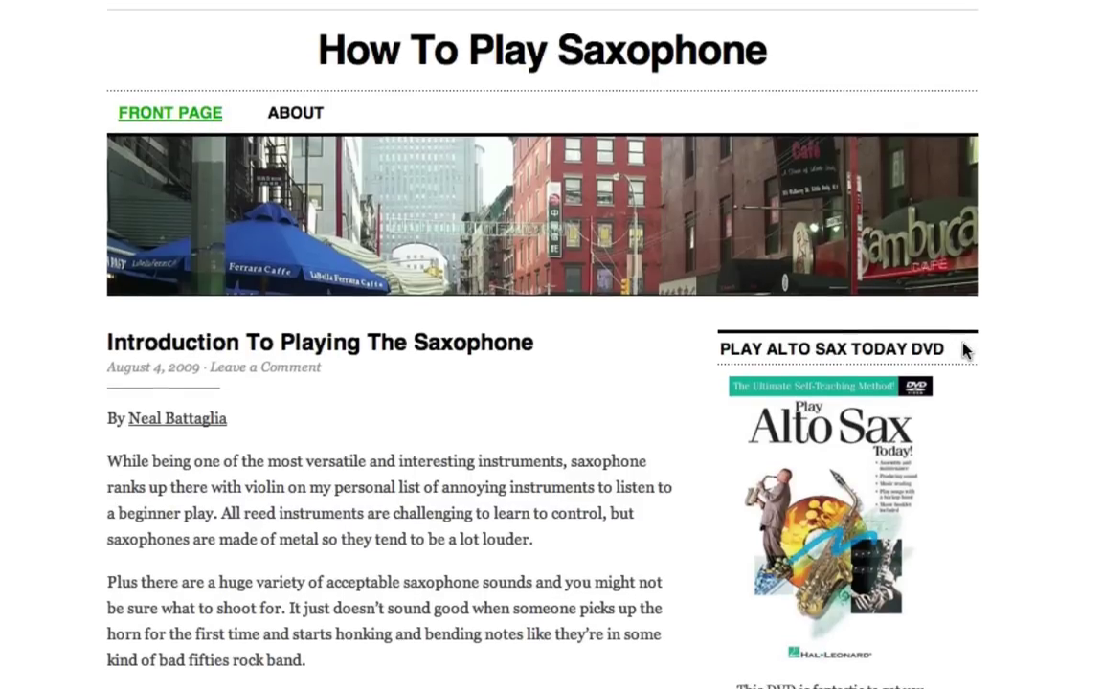
scroll(964, 351, down, 2)
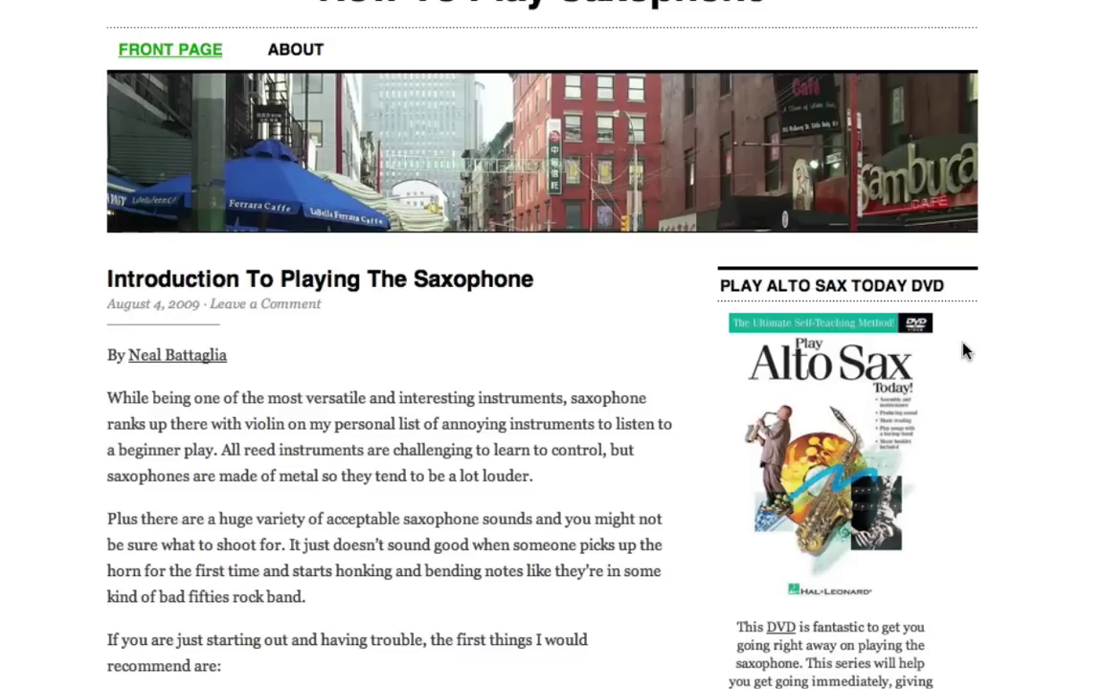
scroll(965, 351, down, 1)
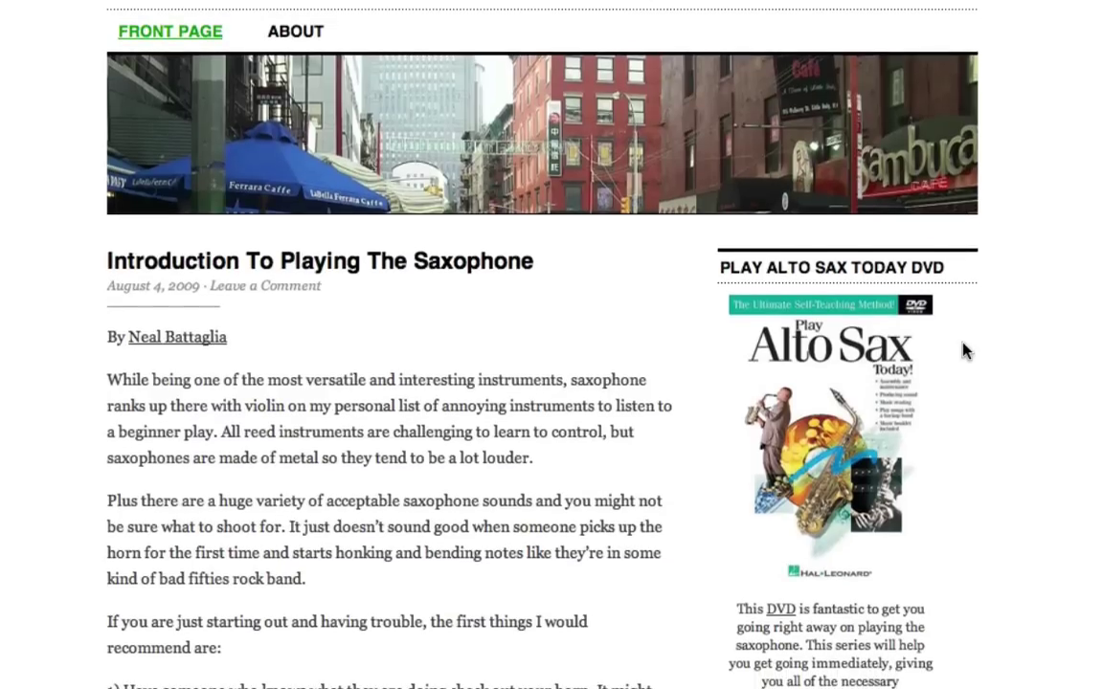